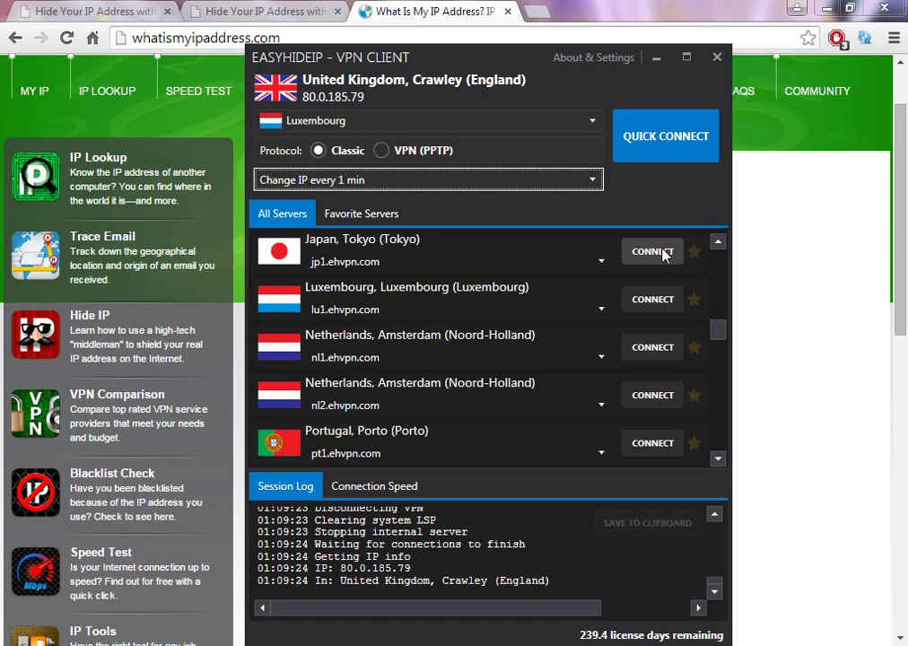
Step: Switch the automatic IP change interval to never and back to every 1 min
click(593, 179)
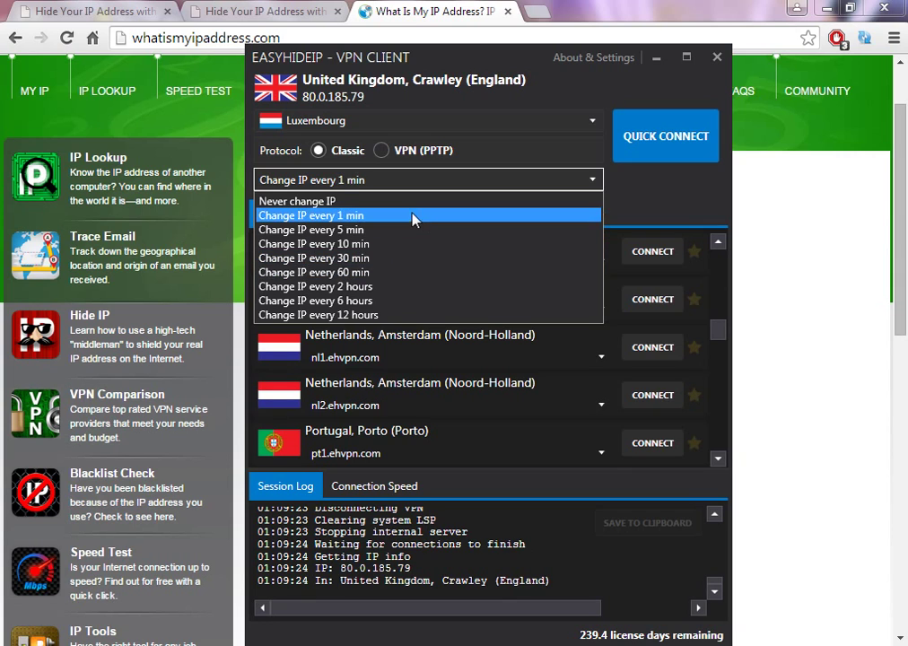
click(362, 202)
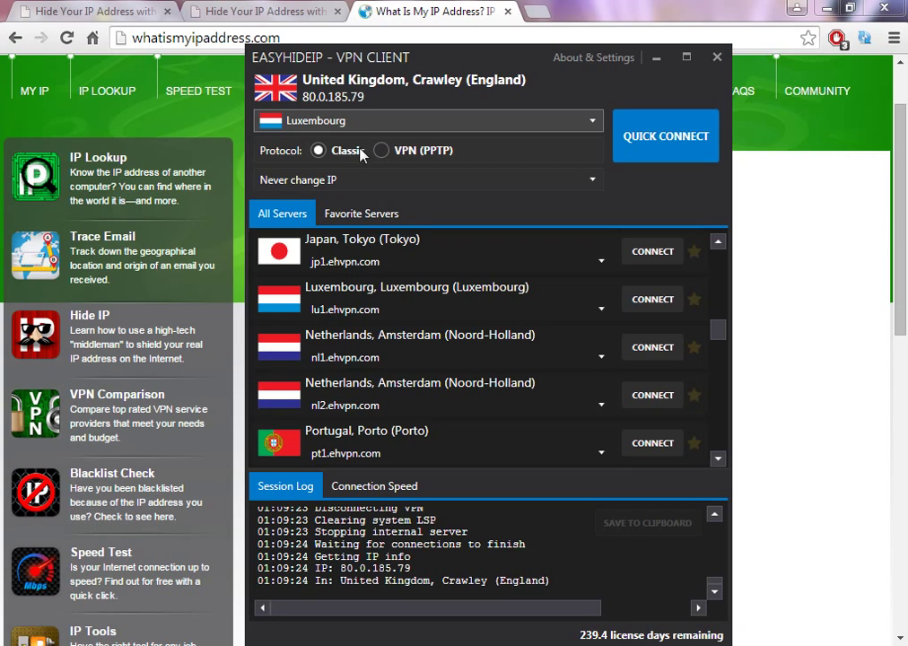
click(341, 180)
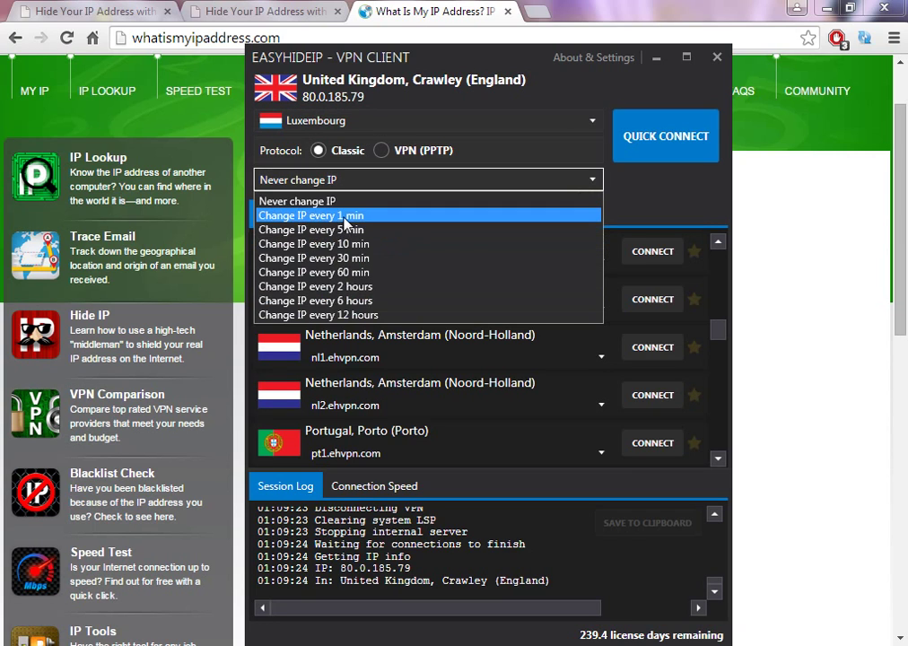
click(341, 216)
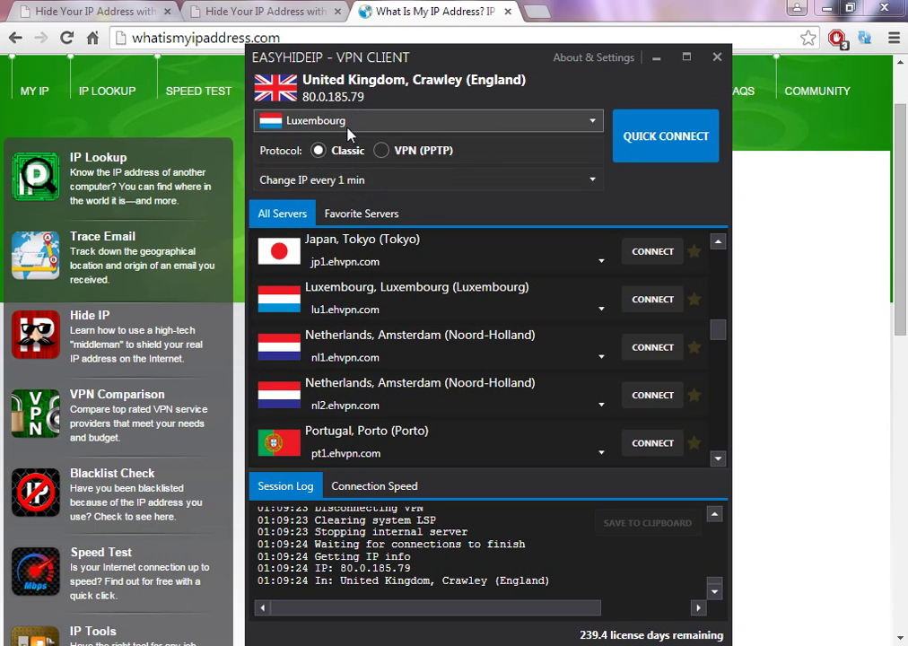
Step: Examine the country choices and the address lists of the Luxembourg lu1.ehvpn.com and Amsterdam nl1.ehvpn.com servers
click(349, 136)
click(349, 136)
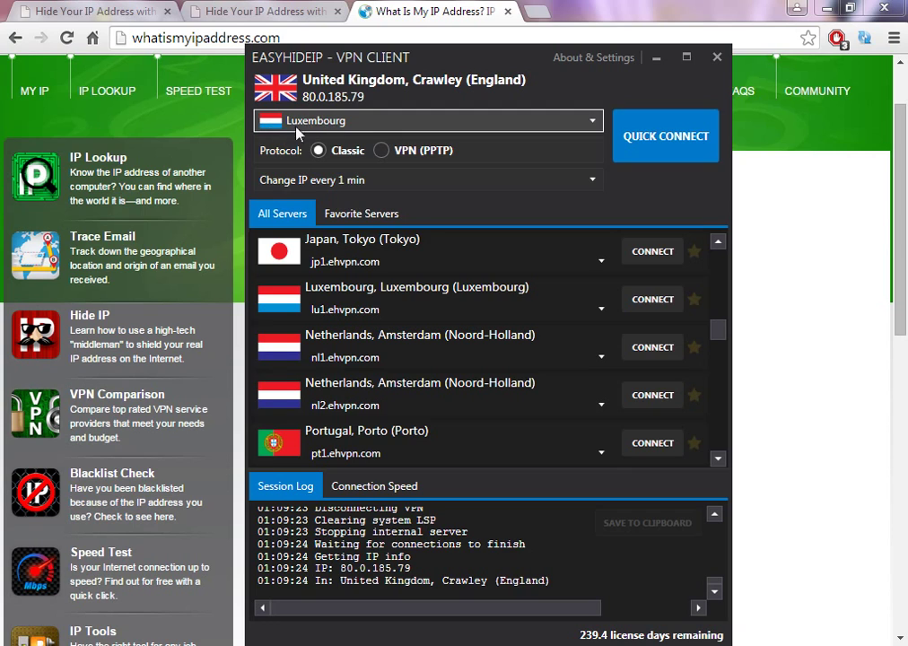
click(475, 309)
click(475, 308)
click(474, 309)
click(474, 309)
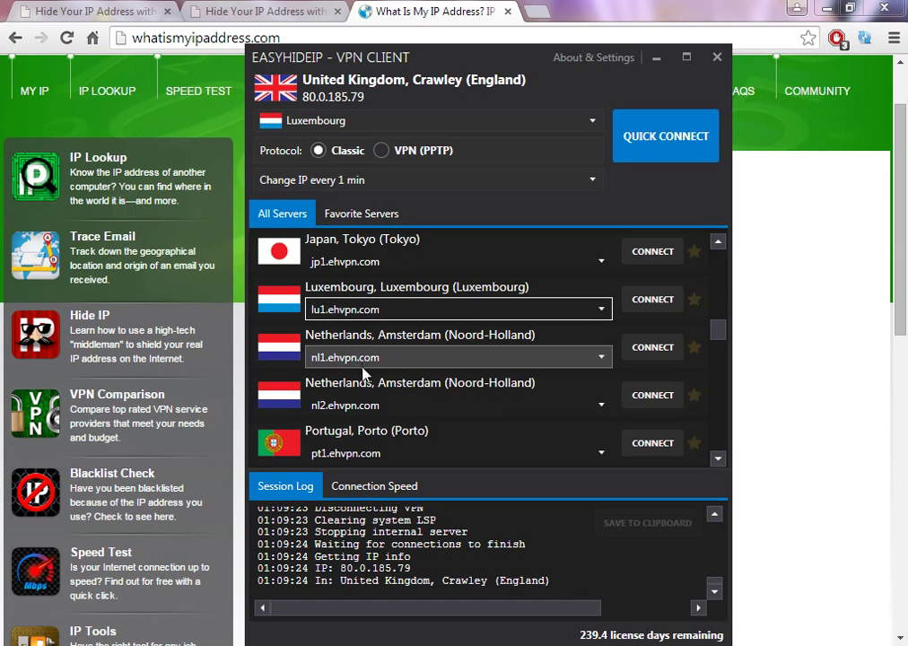
scroll(333, 343, down, 1)
click(369, 318)
click(368, 320)
click(369, 319)
click(369, 319)
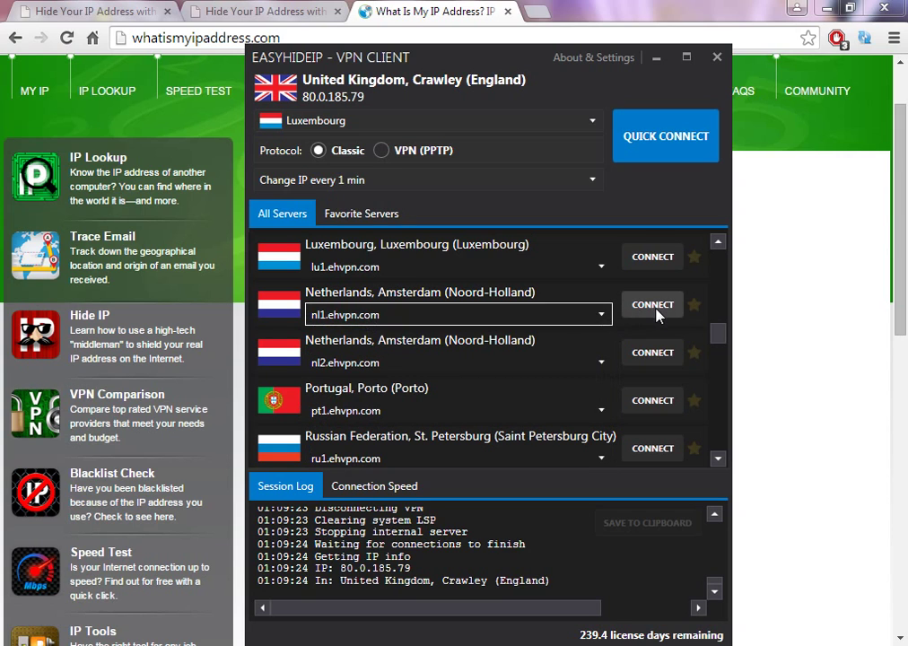
Step: Choose Netherlands as the country and start a quick connection to it
click(372, 129)
click(349, 237)
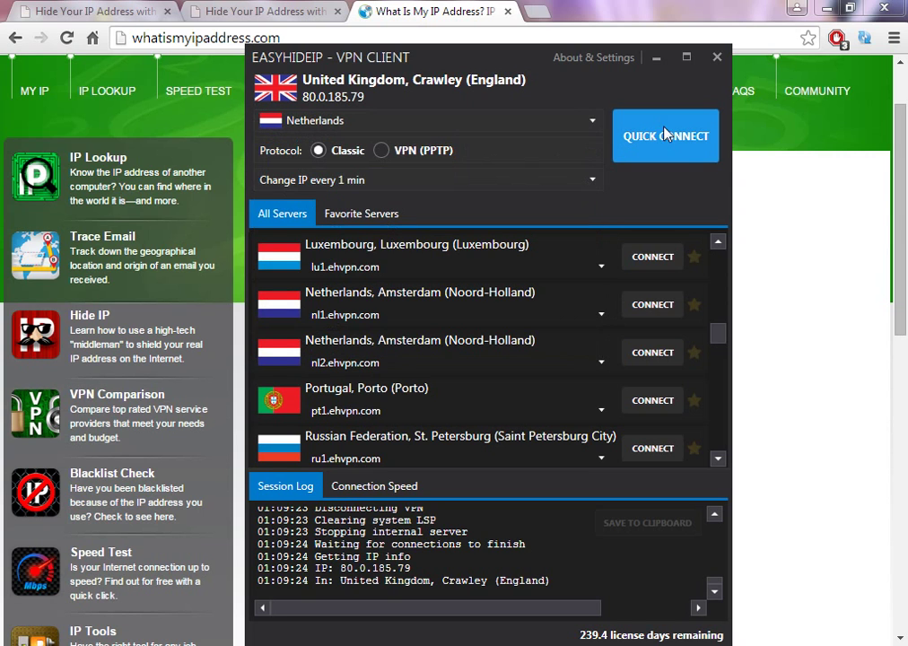
click(679, 143)
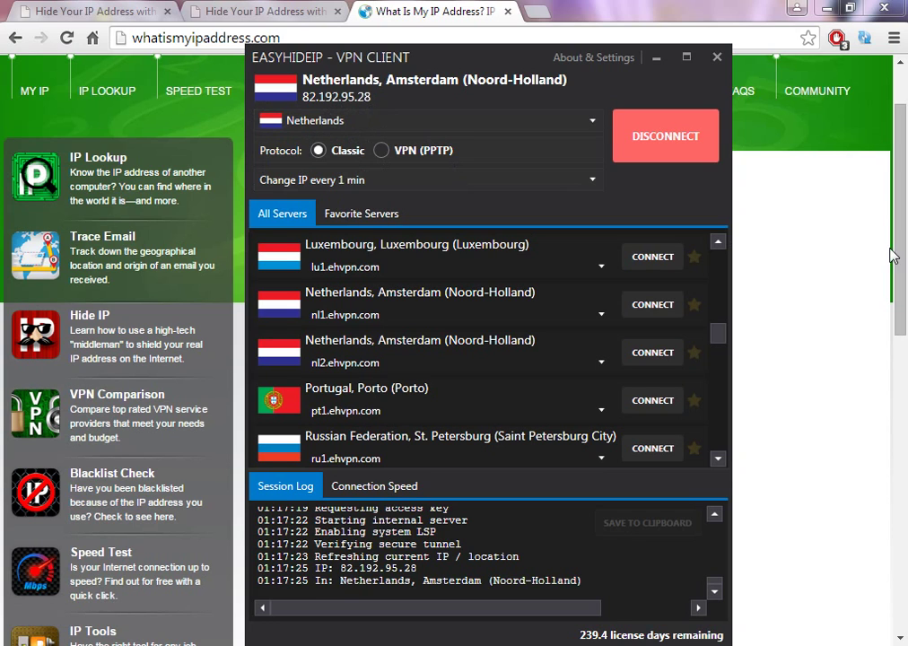
Step: Switch to the browser, reload whatismyipaddress.com and compare its IP address and country with those in the EasyHideIP client
click(853, 274)
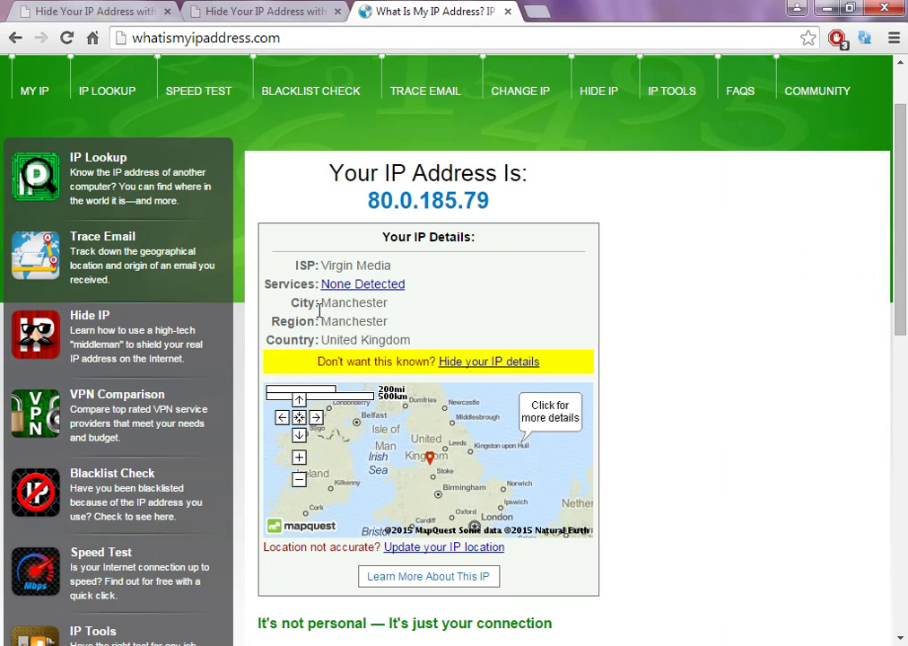
click(66, 37)
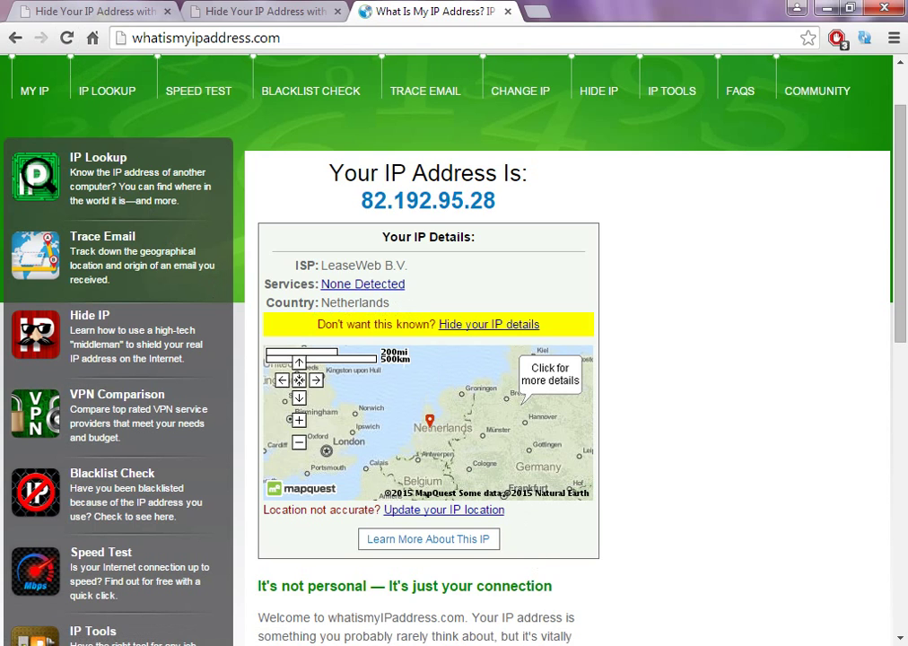
key(alt+Tab)
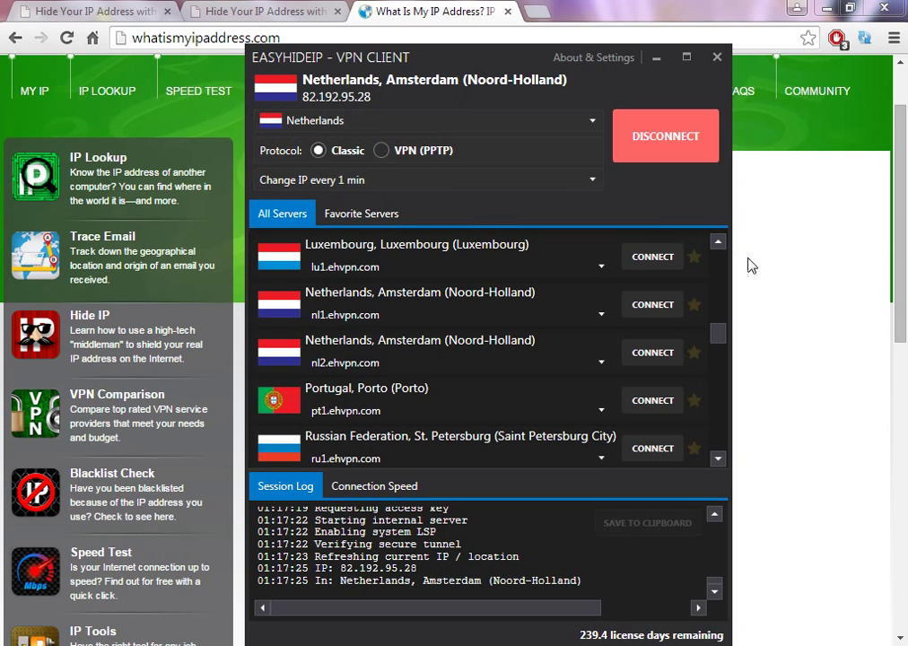
click(805, 284)
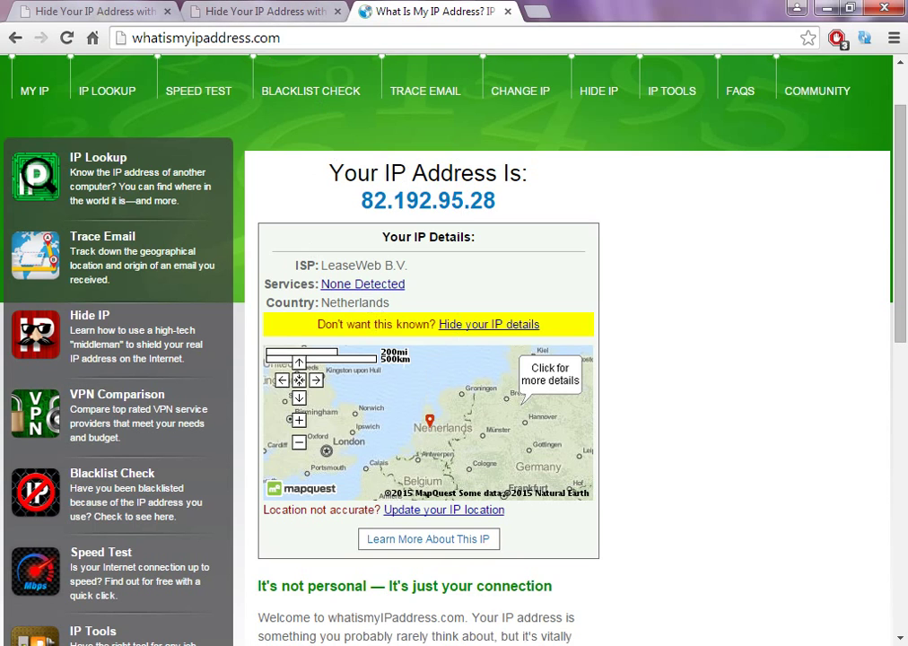
key(alt+Tab)
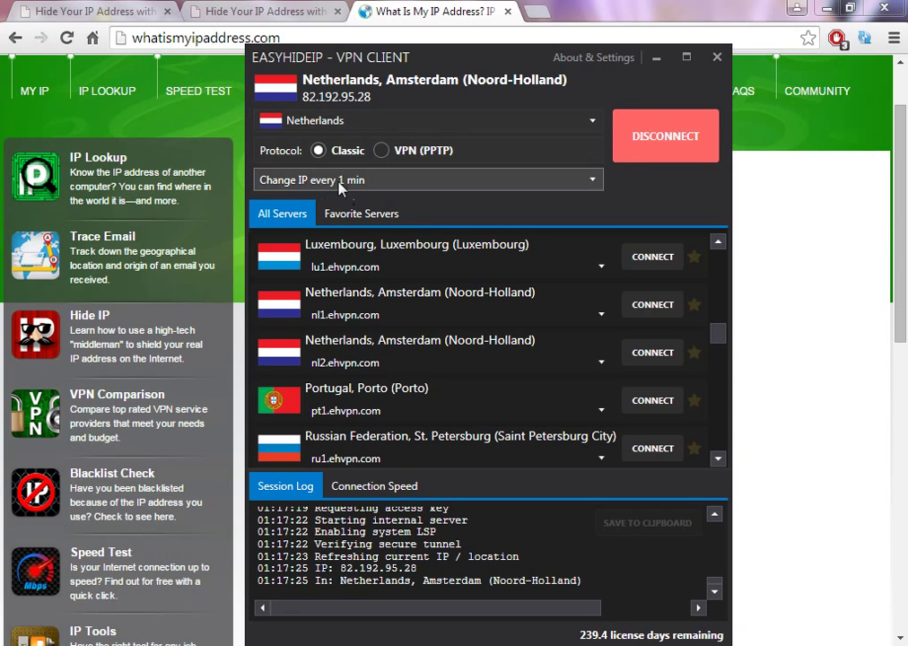
click(359, 27)
click(289, 10)
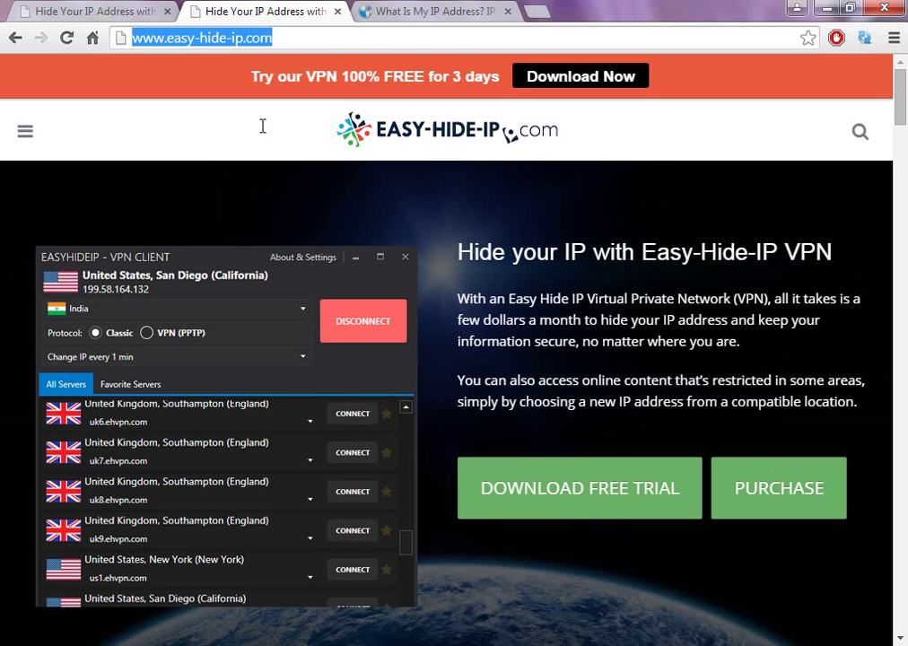
scroll(449, 254, down, 1)
scroll(445, 254, down, 2)
scroll(446, 253, up, 2)
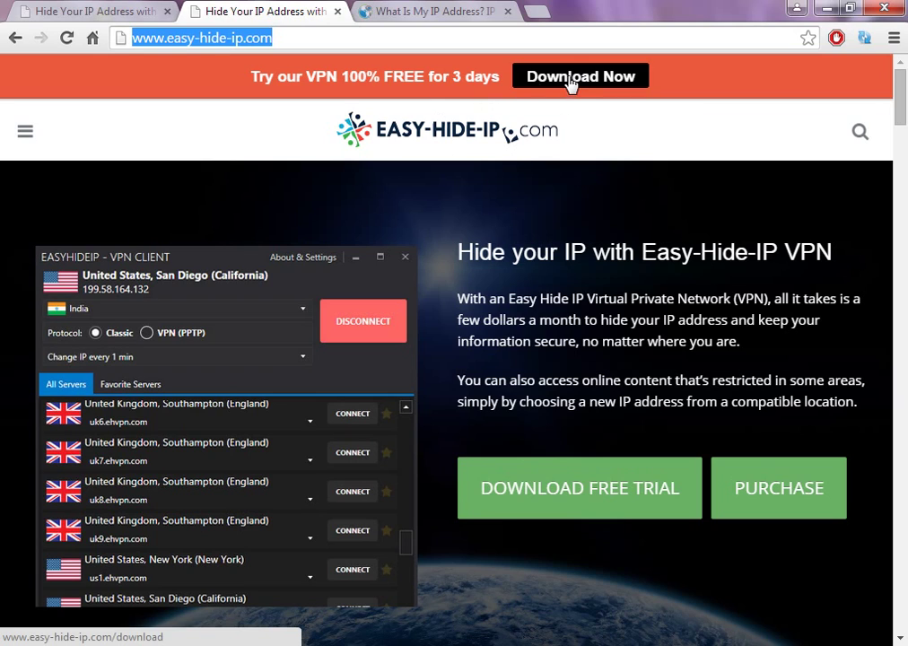
drag(384, 77, 499, 77)
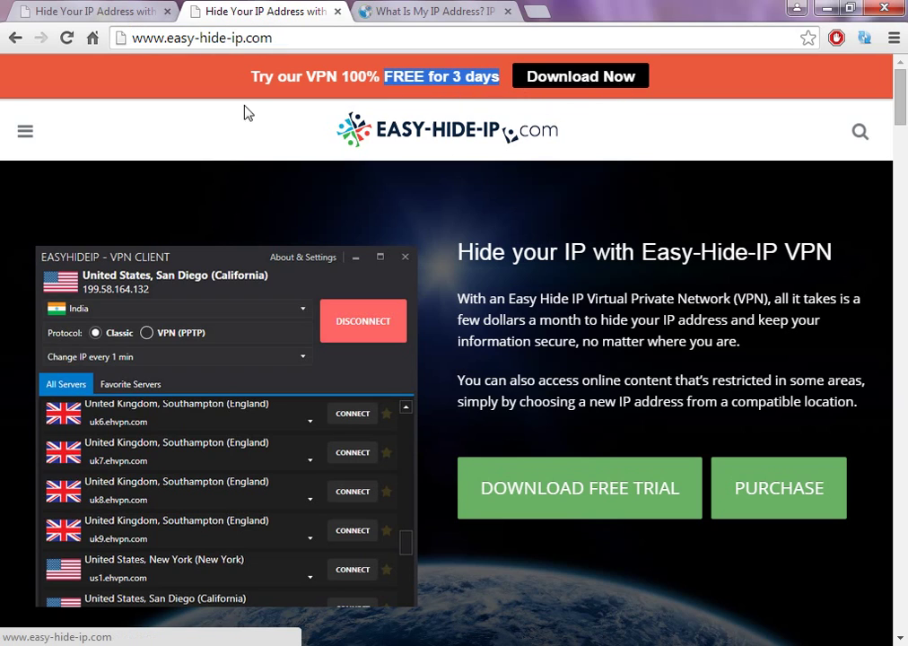
click(350, 60)
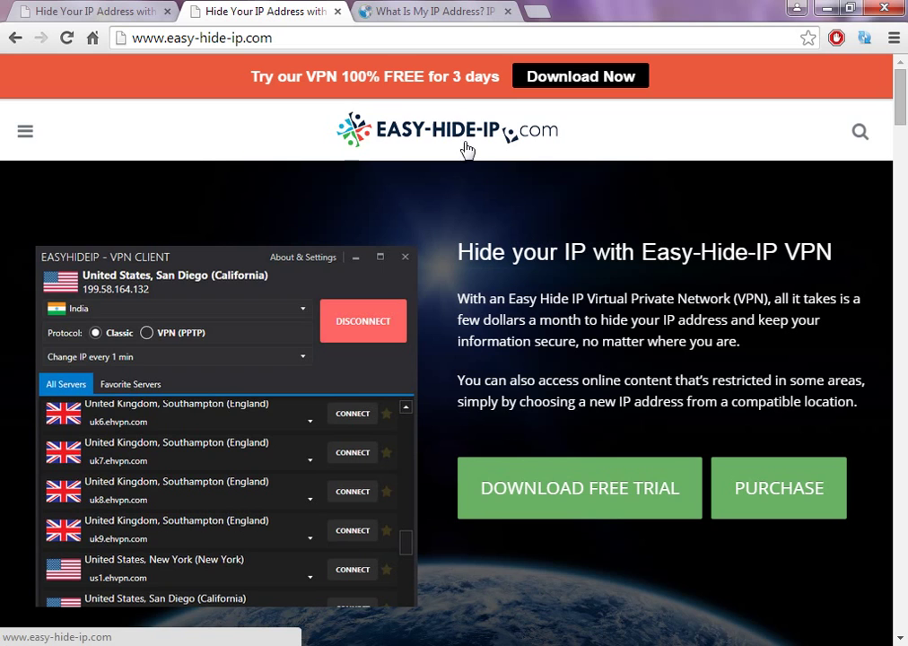
Step: Review the service description and the list of server locations on the Easy-Hide-IP home page
scroll(457, 247, down, 1)
scroll(458, 247, down, 1)
scroll(457, 247, up, 2)
scroll(458, 246, down, 4)
scroll(458, 246, down, 2)
scroll(458, 247, up, 4)
scroll(458, 248, down, 4)
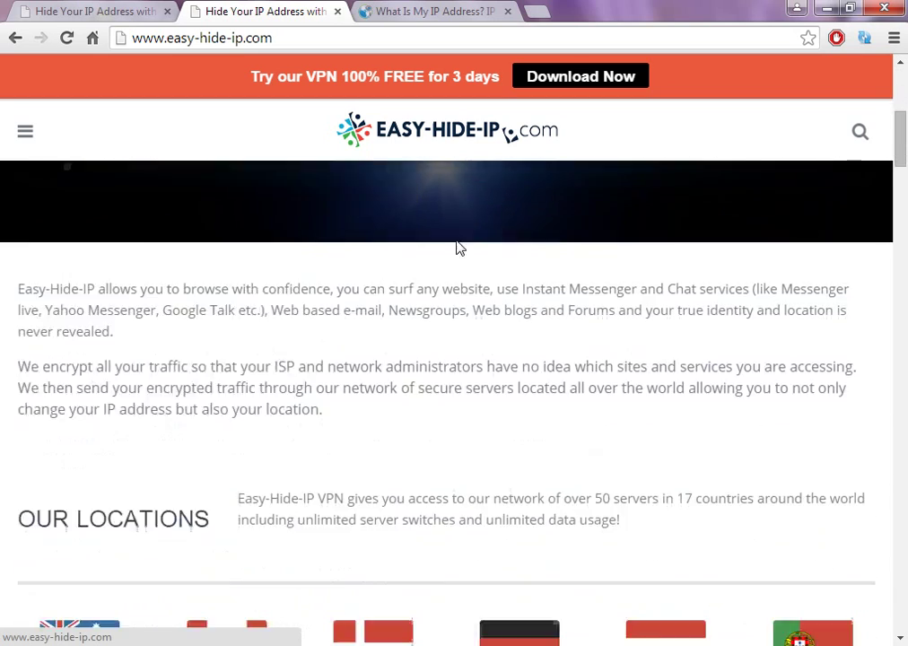
scroll(457, 248, down, 2)
scroll(458, 248, up, 2)
scroll(458, 247, up, 1)
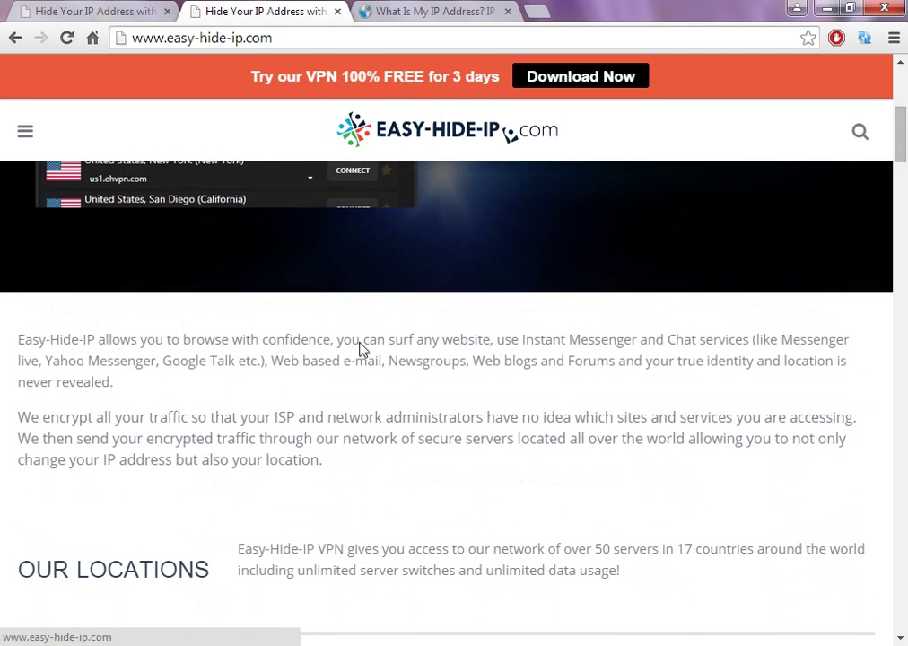
scroll(363, 350, down, 5)
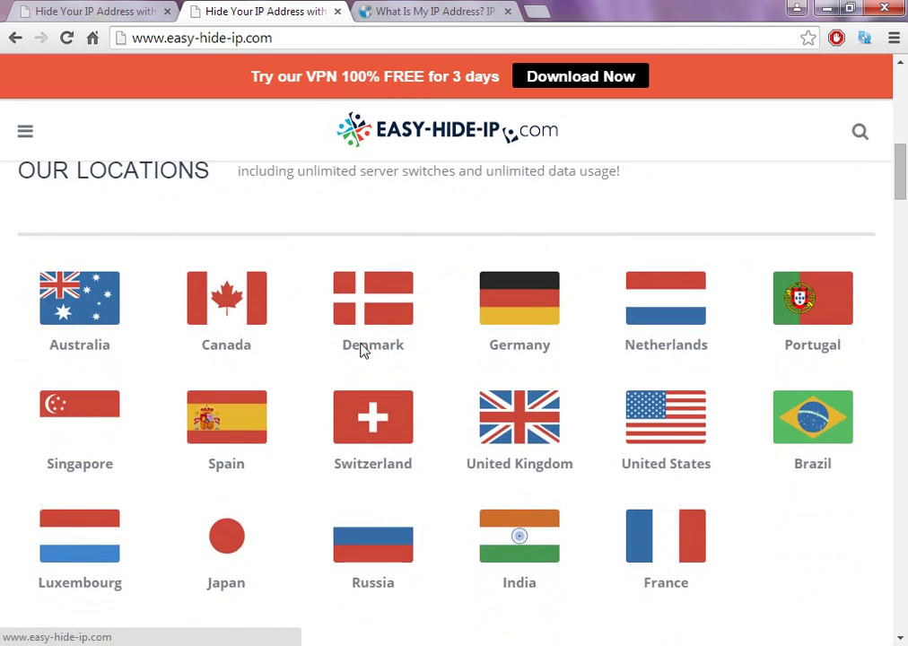
Step: Compare the prices and features of the monthly, one-year and two-year subscription plans
scroll(363, 349, down, 6)
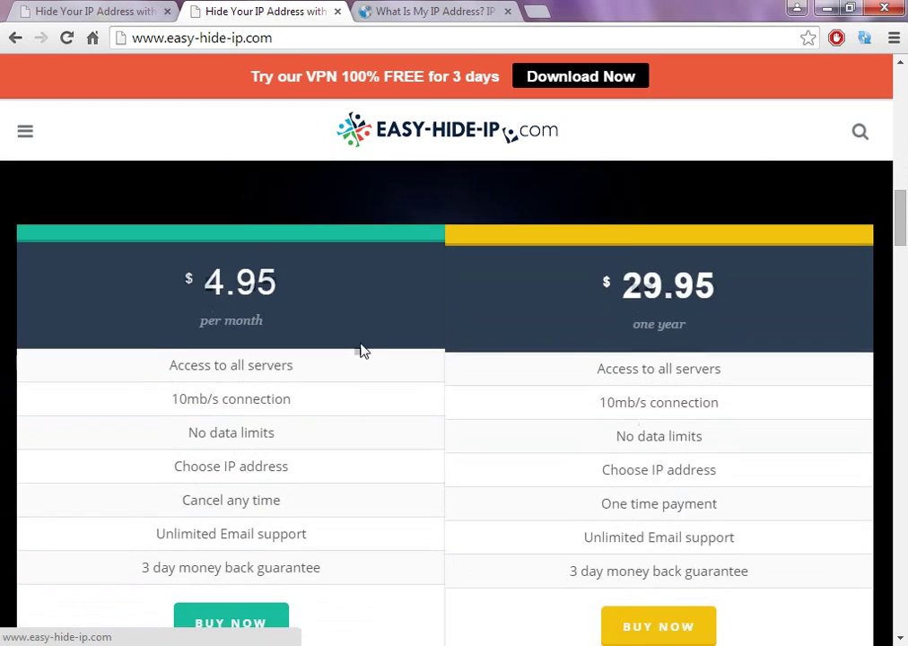
scroll(364, 350, down, 8)
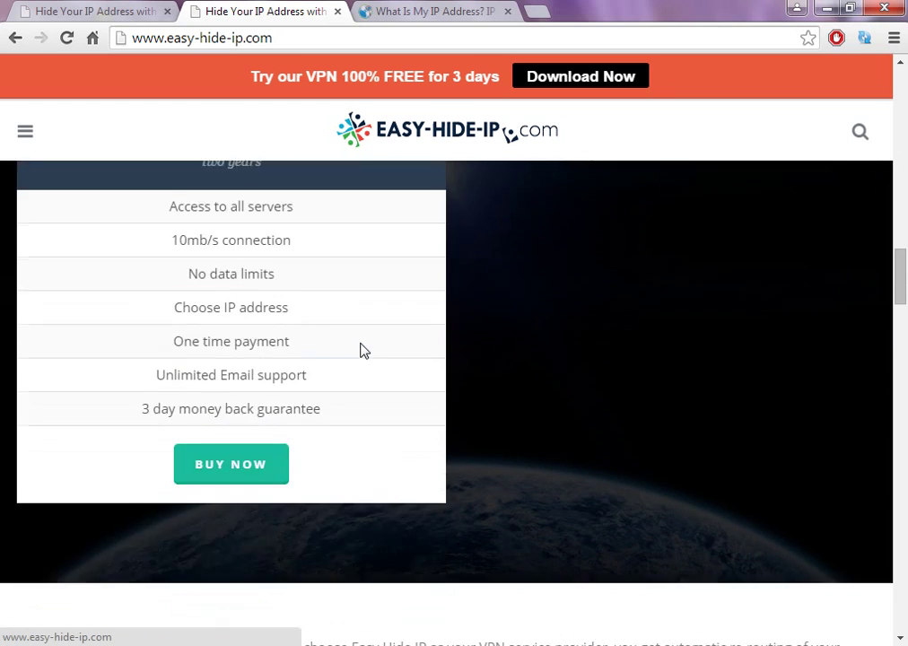
scroll(363, 350, up, 7)
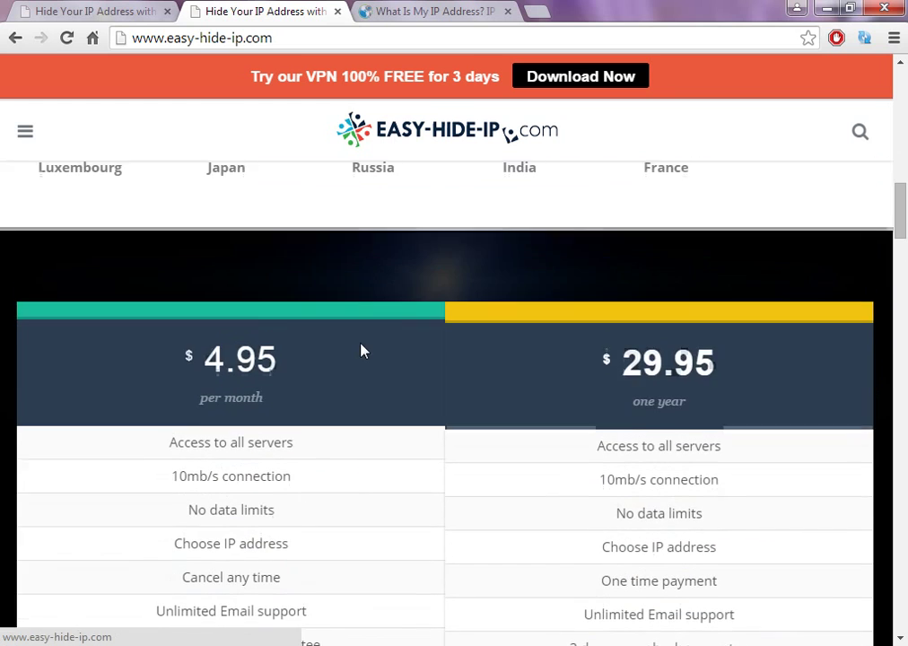
scroll(361, 351, down, 1)
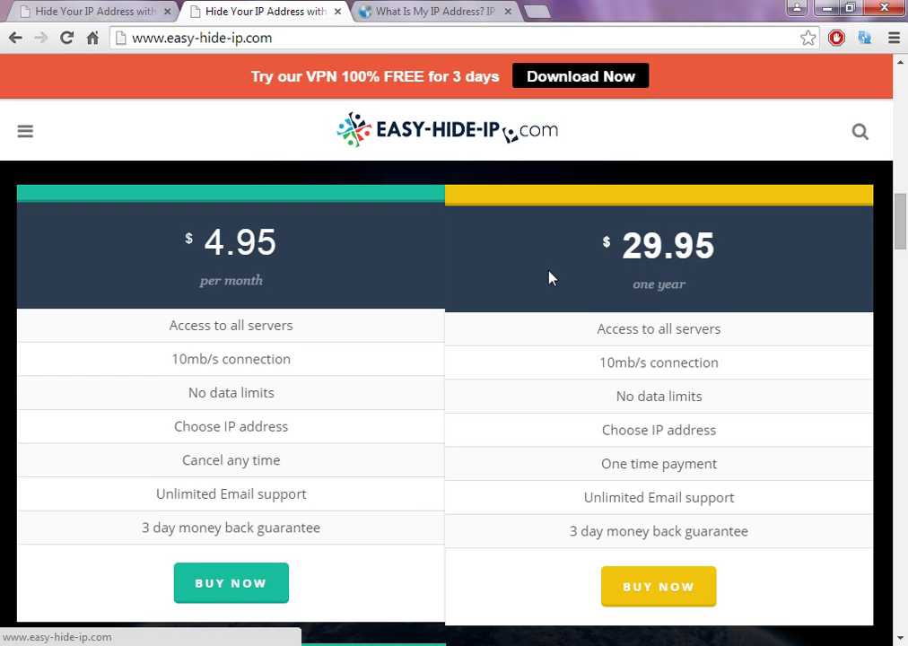
scroll(549, 278, down, 3)
scroll(549, 278, up, 4)
scroll(549, 278, down, 2)
scroll(561, 316, down, 3)
scroll(561, 316, down, 3)
scroll(561, 316, up, 1)
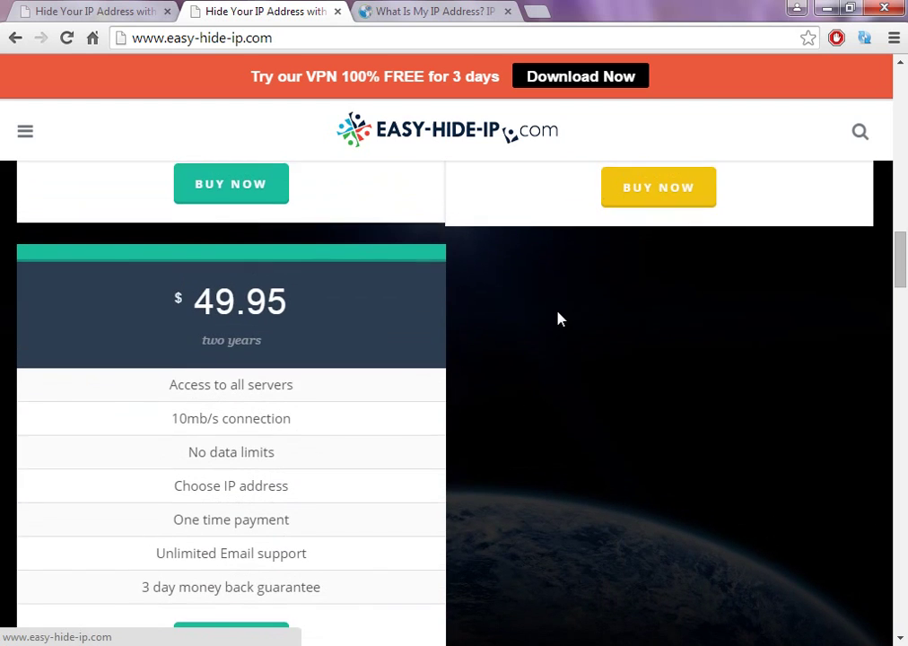
middle_click(555, 345)
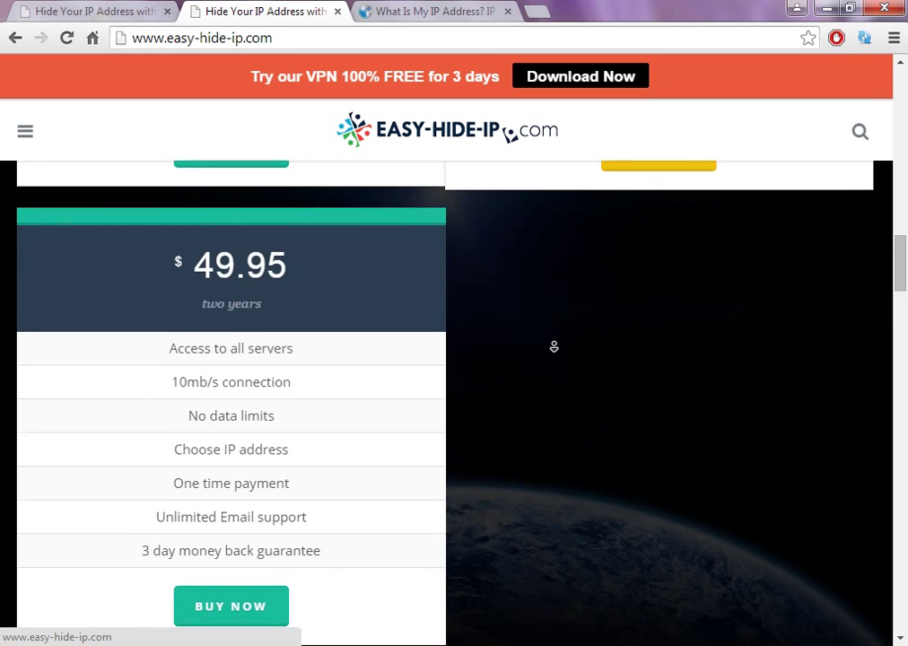
click(553, 346)
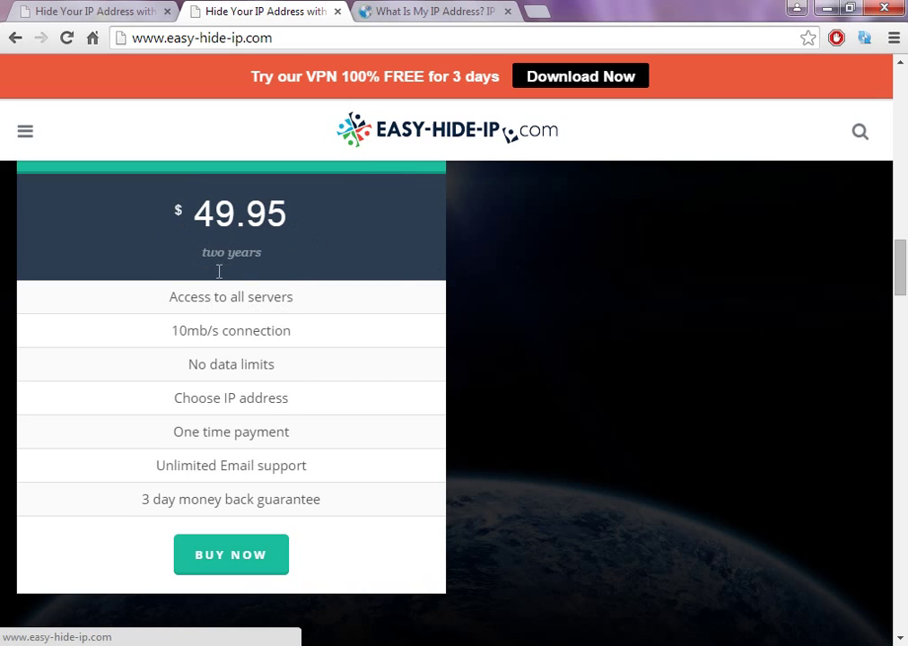
scroll(255, 305, up, 1)
scroll(267, 316, down, 1)
scroll(351, 332, up, 5)
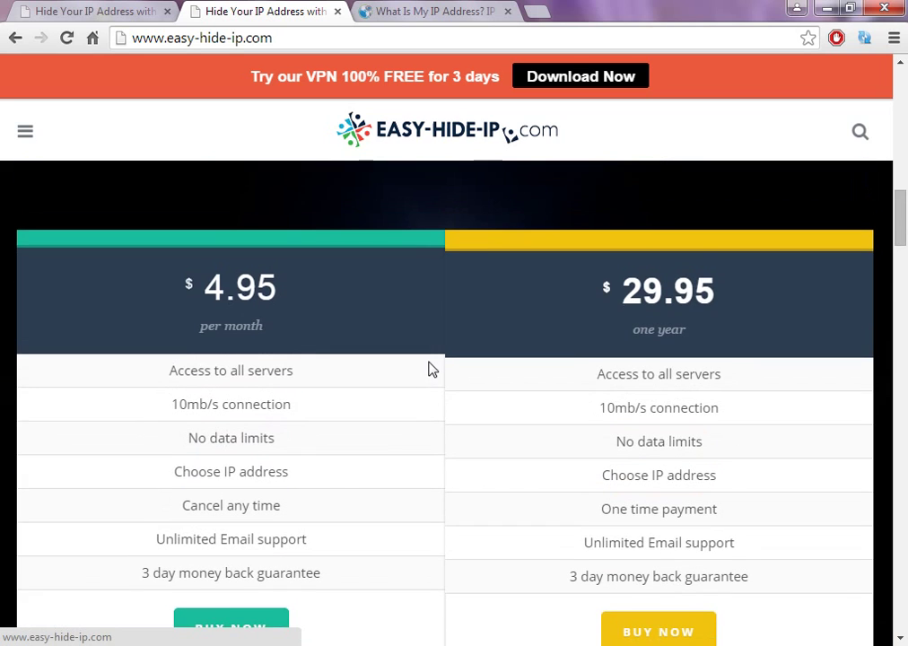
scroll(429, 369, down, 3)
scroll(429, 369, up, 3)
scroll(428, 359, down, 1)
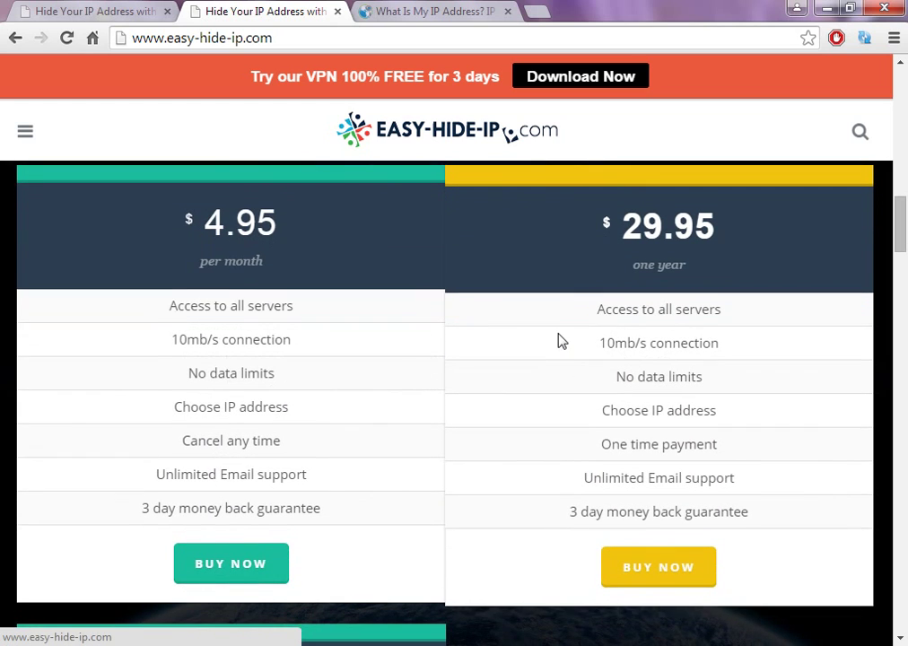
scroll(558, 339, up, 7)
scroll(558, 340, up, 11)
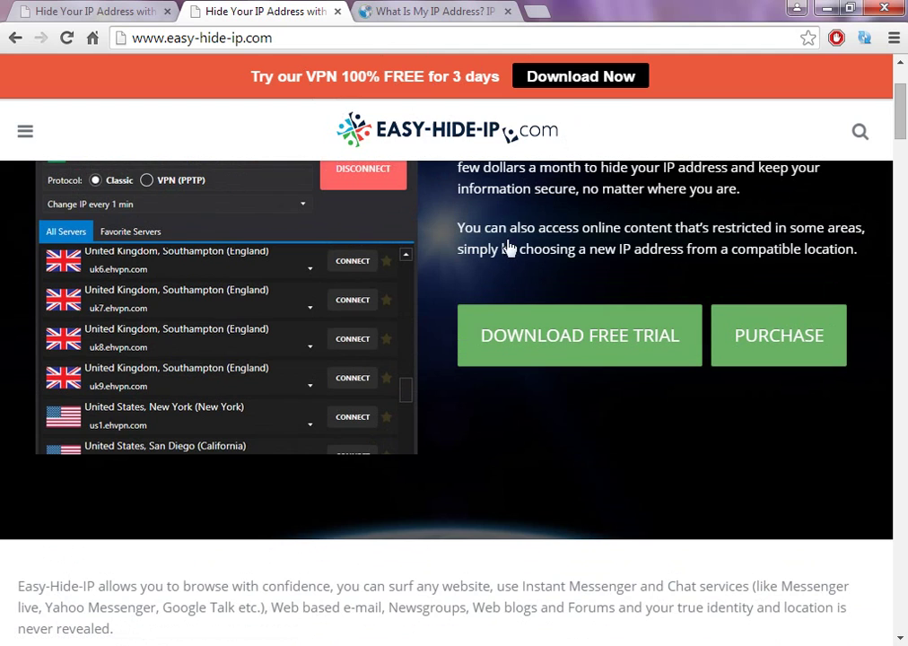
Step: Return to the EasyHideIP client and review its session log and the available IP change intervals
click(434, 12)
key(alt+Tab)
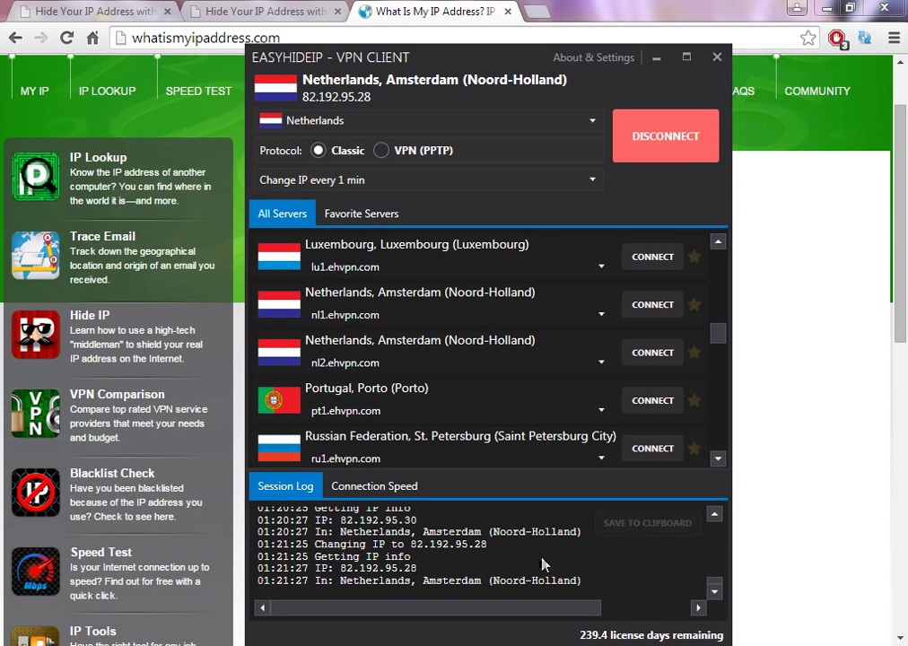
click(354, 181)
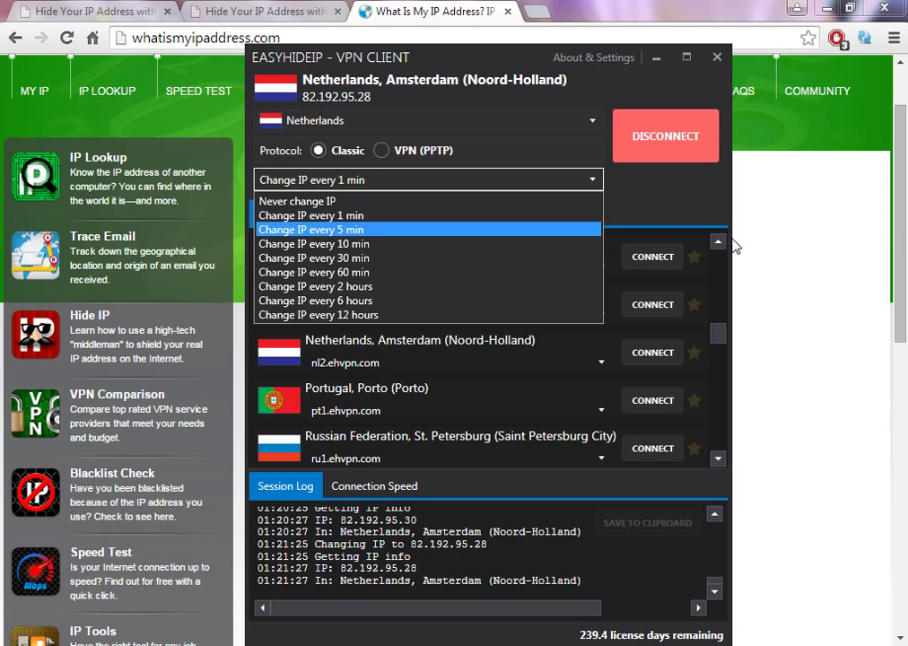
Step: Reload whatismyipaddress.com in the browser to recheck the reported IP address, and return to the EasyHideIP client
click(798, 279)
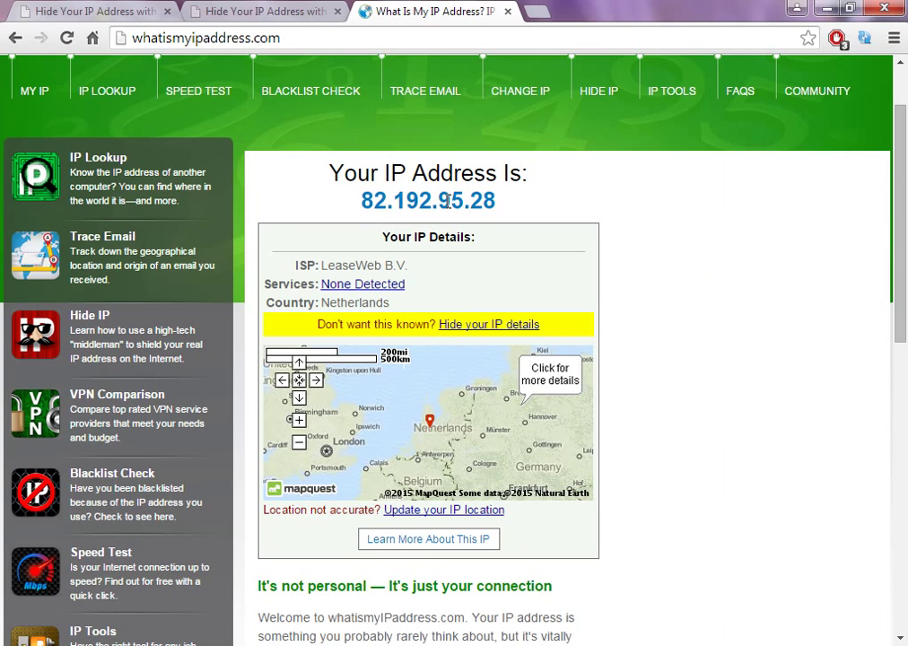
drag(450, 201, 498, 201)
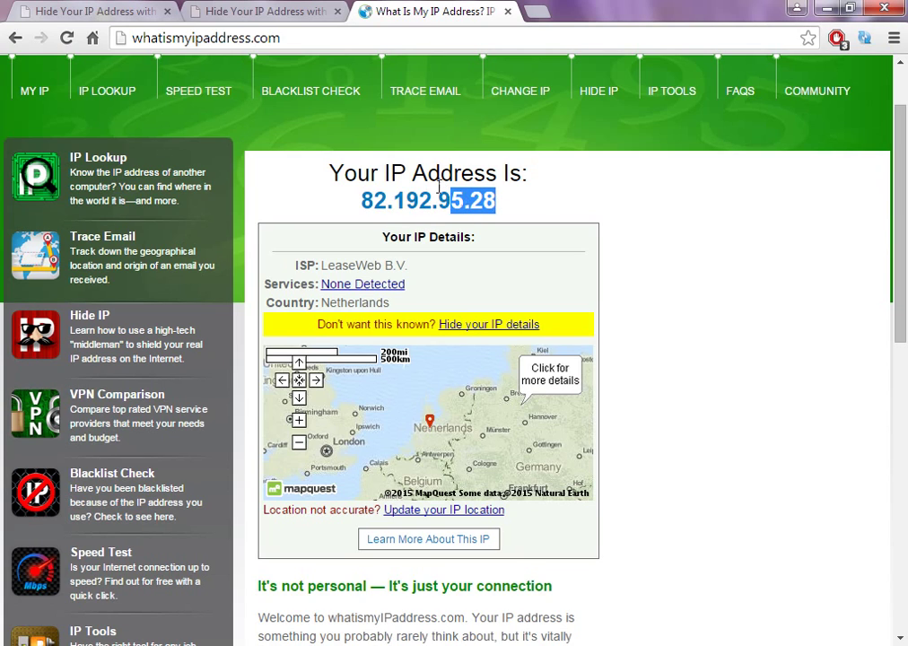
click(67, 38)
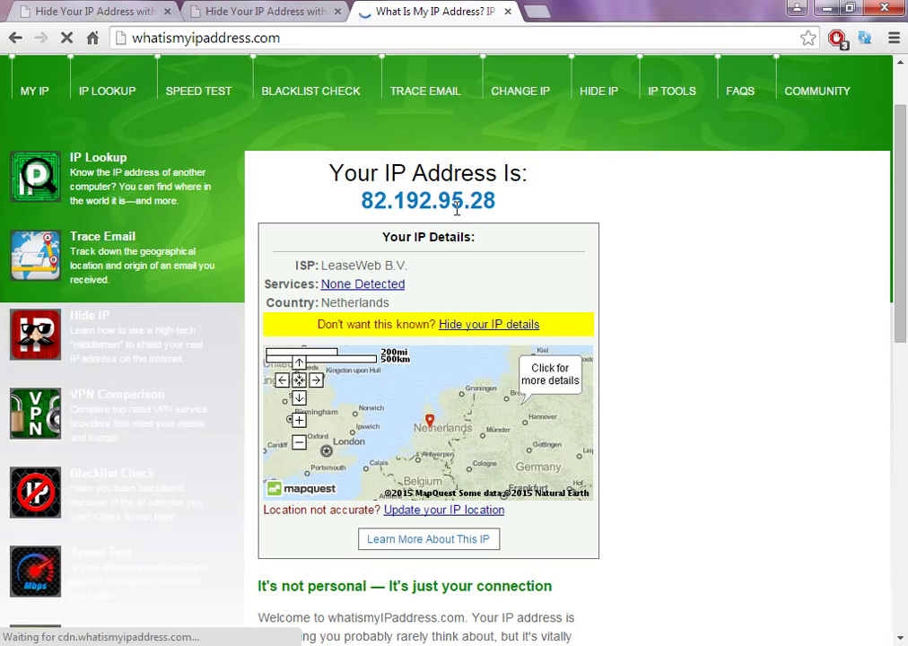
drag(464, 201, 399, 201)
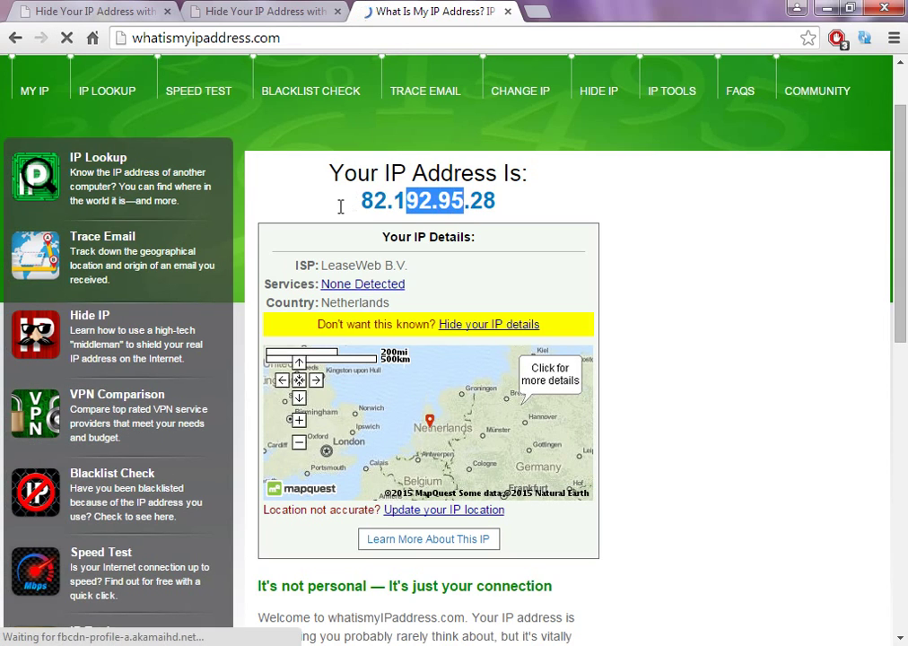
click(362, 208)
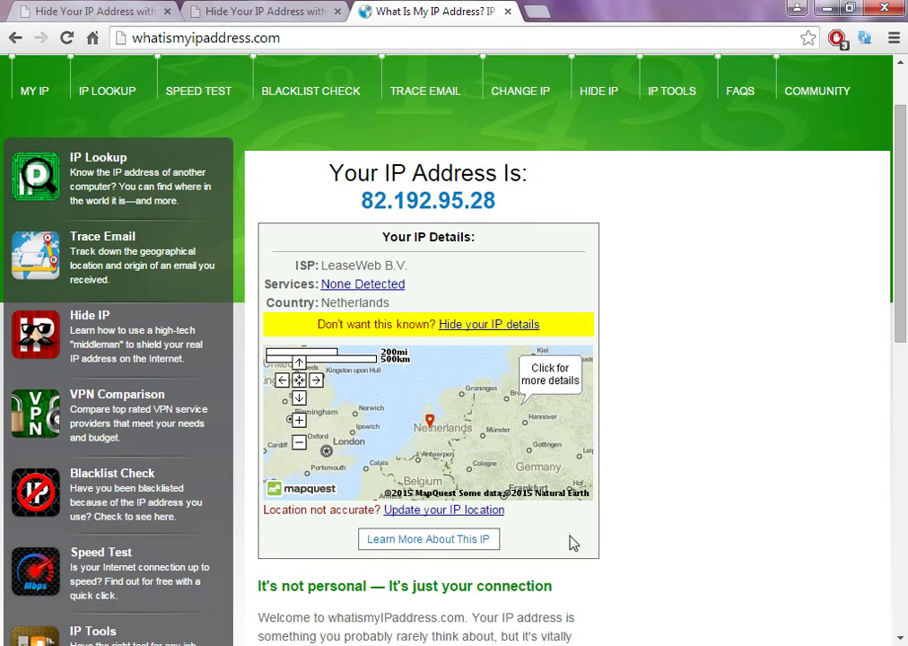
key(alt+Tab)
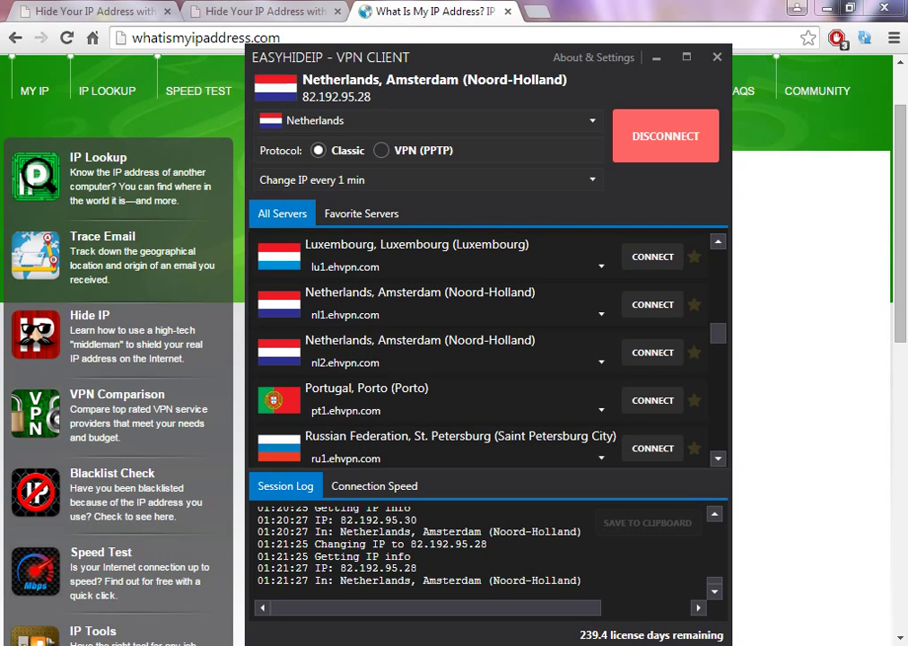